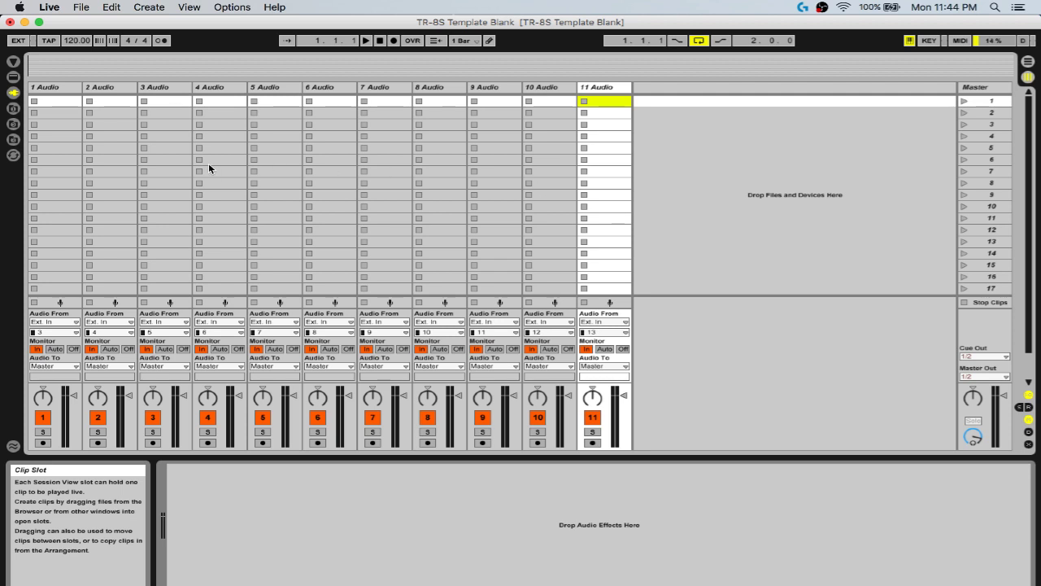
Check which TR-8S mono and stereo input channels are enabled in the audio preferences' Input Config.
{"action": "left_click", "coordinate": [53, 323]}
{"action": "left_click", "coordinate": [53, 323]}
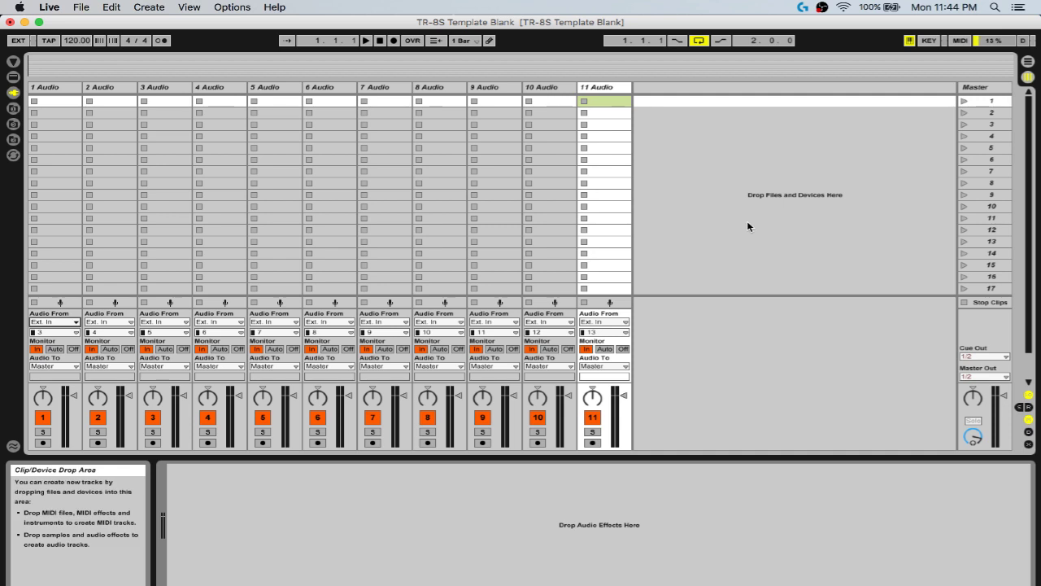
{"action": "key", "text": "super+comma"}
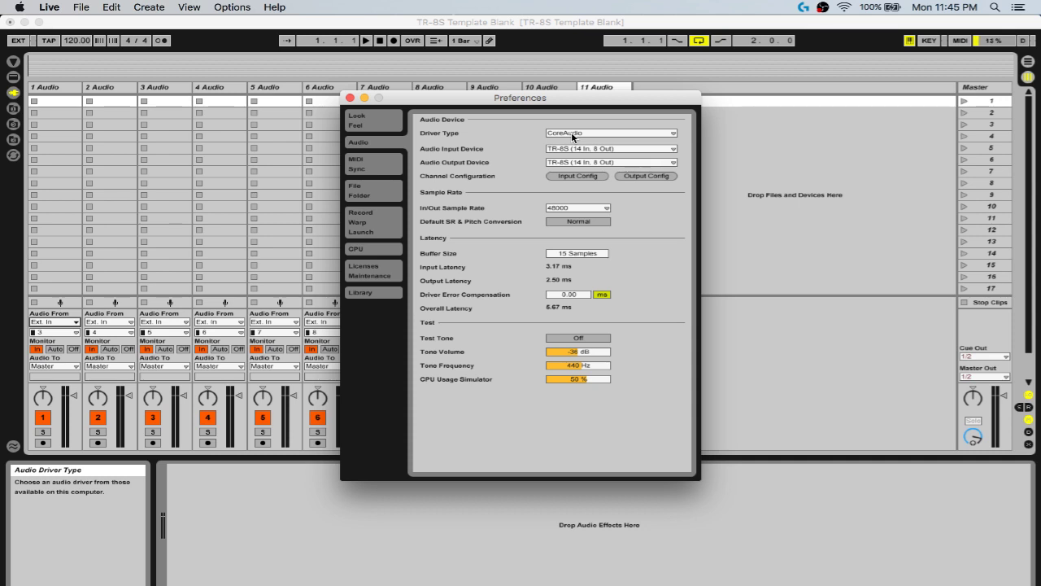
{"action": "left_click", "coordinate": [584, 176]}
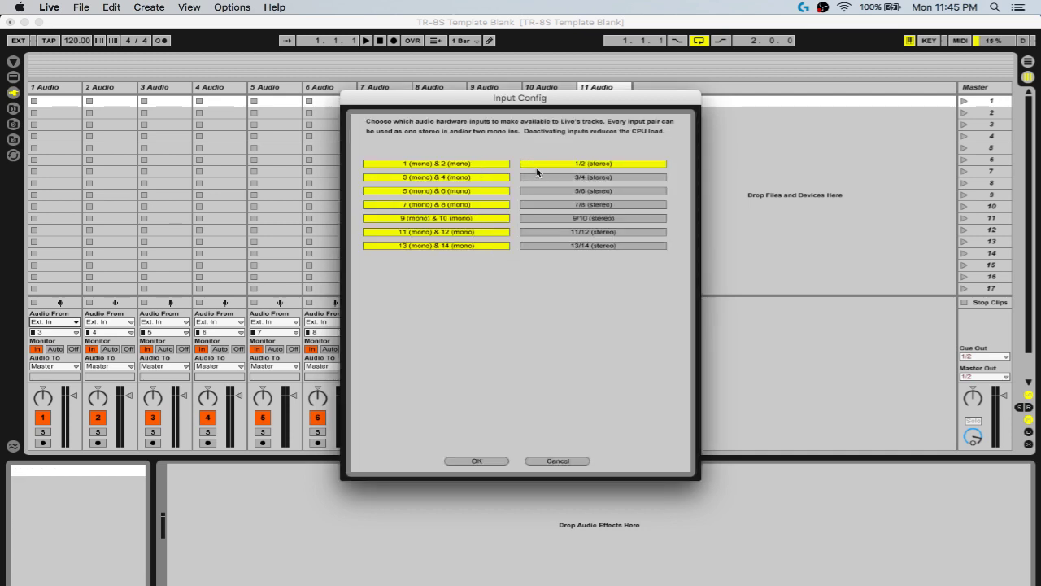
{"action": "left_click", "coordinate": [480, 461]}
In the Output Config, enable output pair 1/2 as mono and stereo and disable pair 3/4.
{"action": "left_click", "coordinate": [643, 175]}
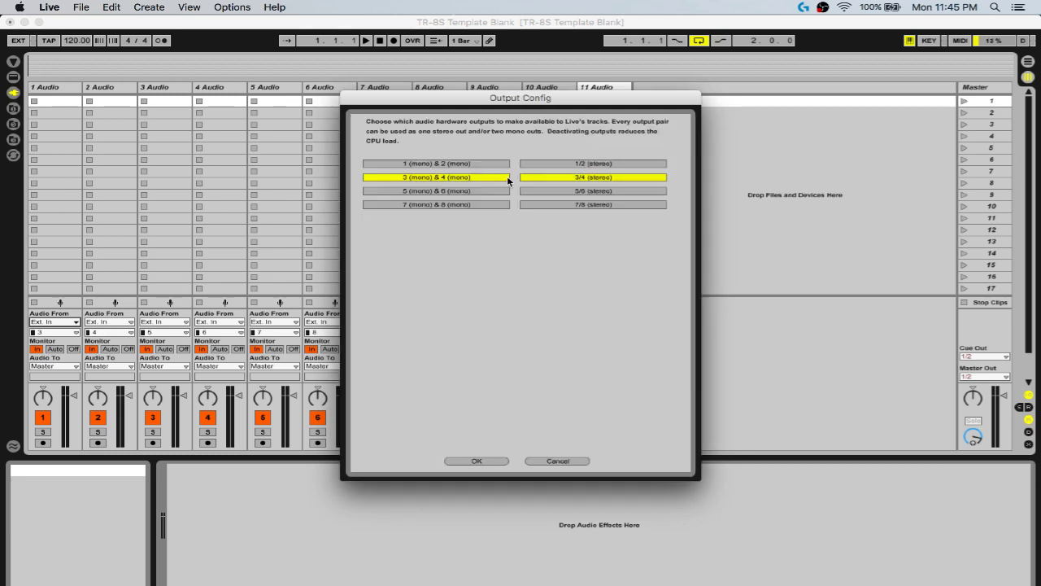
{"action": "left_click", "coordinate": [445, 165]}
{"action": "left_click", "coordinate": [537, 165]}
{"action": "left_click", "coordinate": [537, 191]}
{"action": "left_click", "coordinate": [533, 192]}
{"action": "left_click", "coordinate": [534, 178]}
{"action": "left_click", "coordinate": [492, 178]}
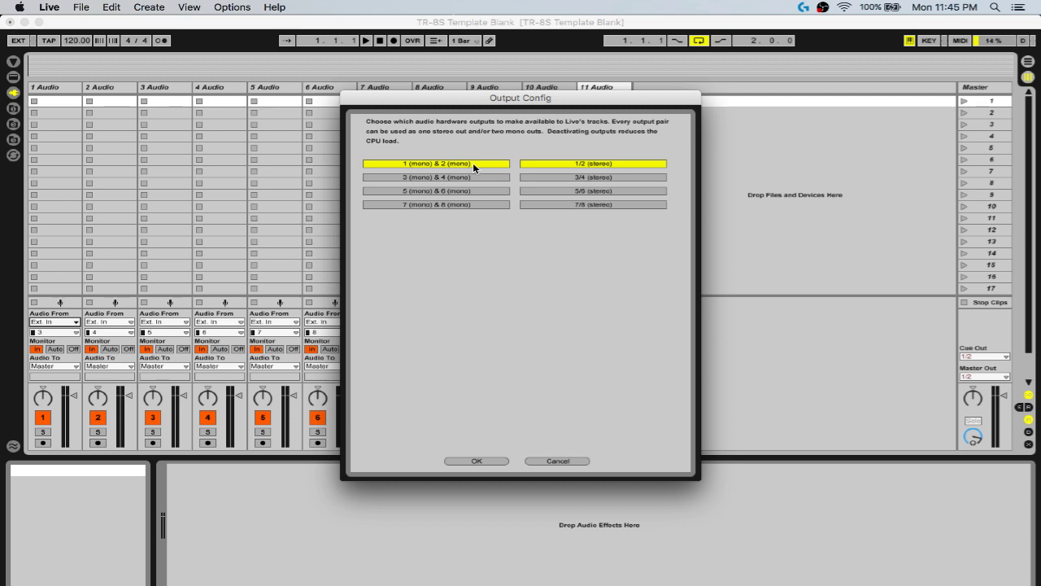
Disable output pair 1/2, re-enable pair 3/4 as mono and stereo, and confirm the output configuration.
{"action": "left_click", "coordinate": [472, 163]}
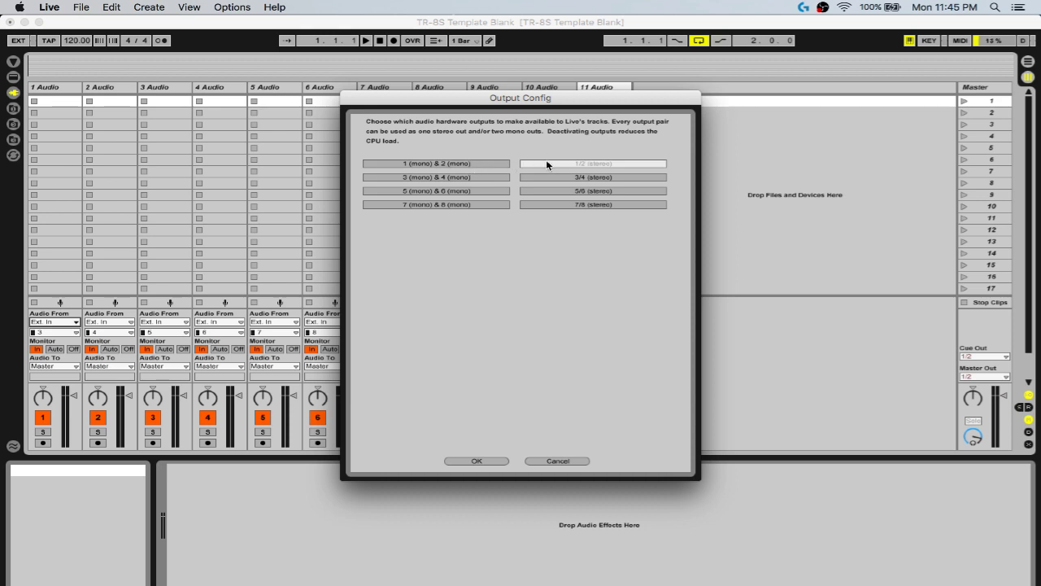
{"action": "left_click", "coordinate": [545, 178]}
{"action": "left_click", "coordinate": [488, 177]}
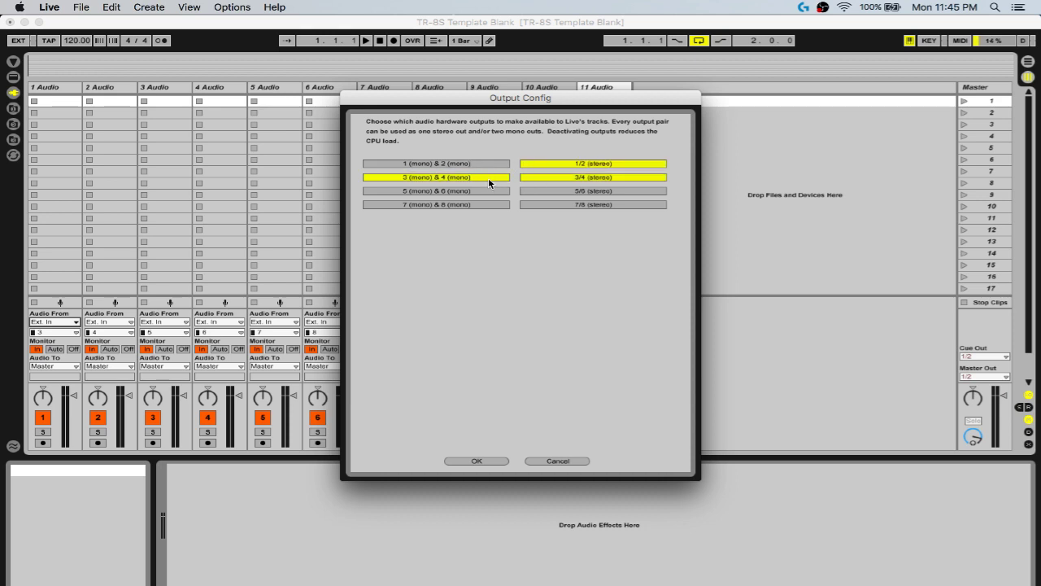
{"action": "left_click", "coordinate": [532, 163]}
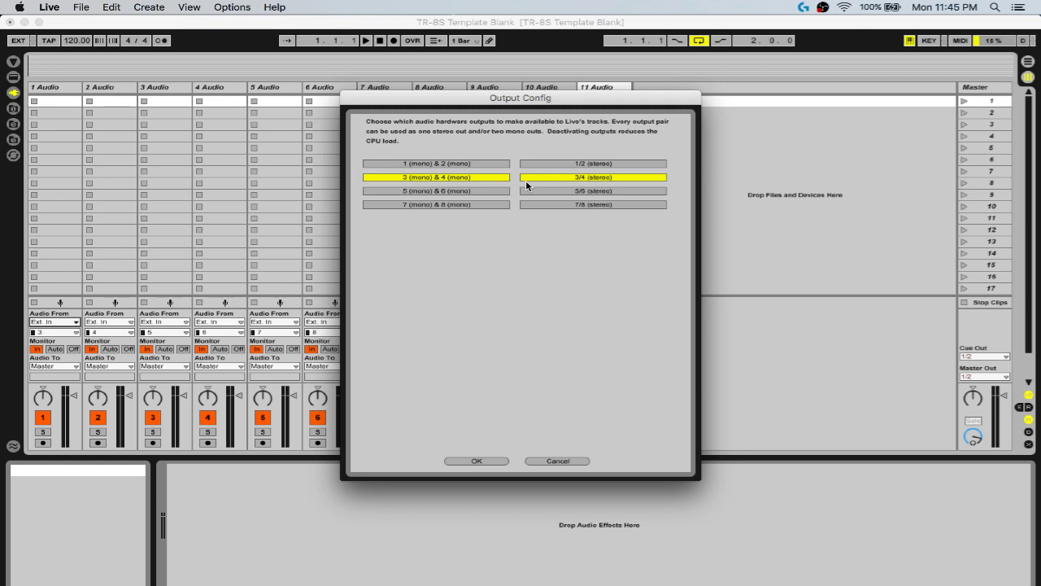
{"action": "left_click", "coordinate": [488, 461]}
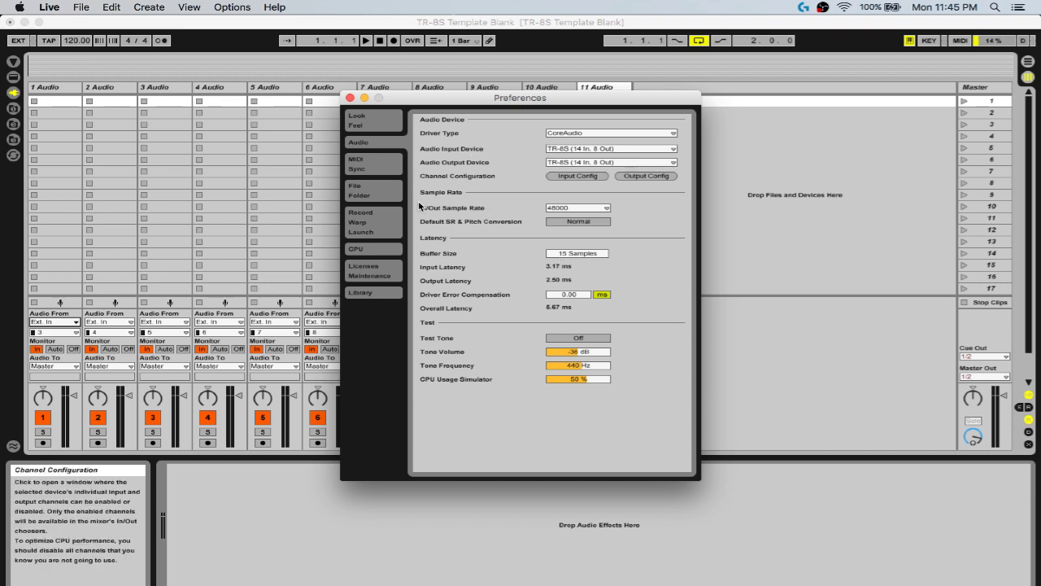
Examine the MIDI Sync preferences for the TR-8S ports, including the TR-8S output's clock sync delay and clock type options.
{"action": "left_click", "coordinate": [372, 160]}
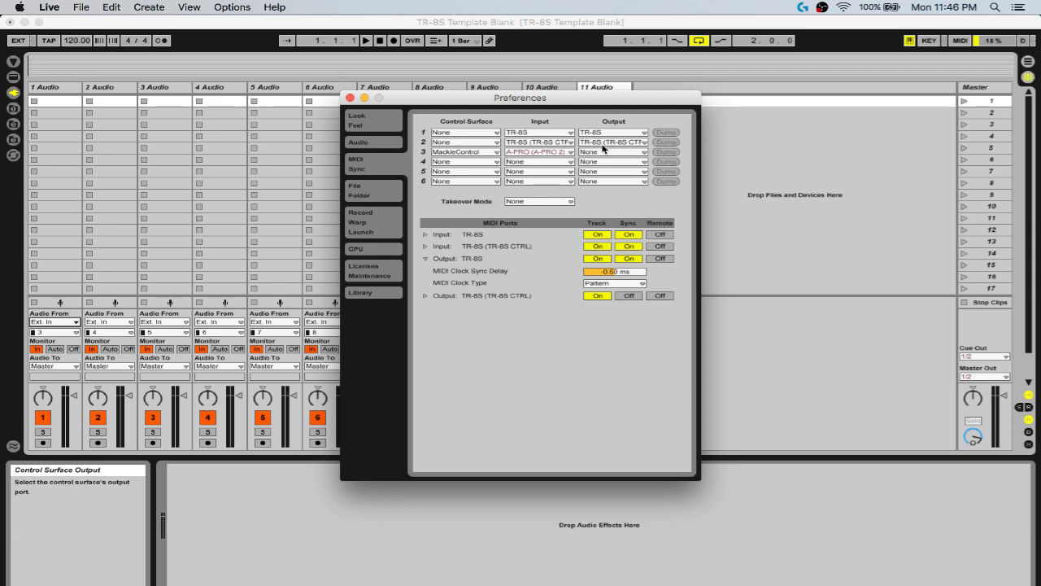
{"action": "left_click", "coordinate": [426, 259]}
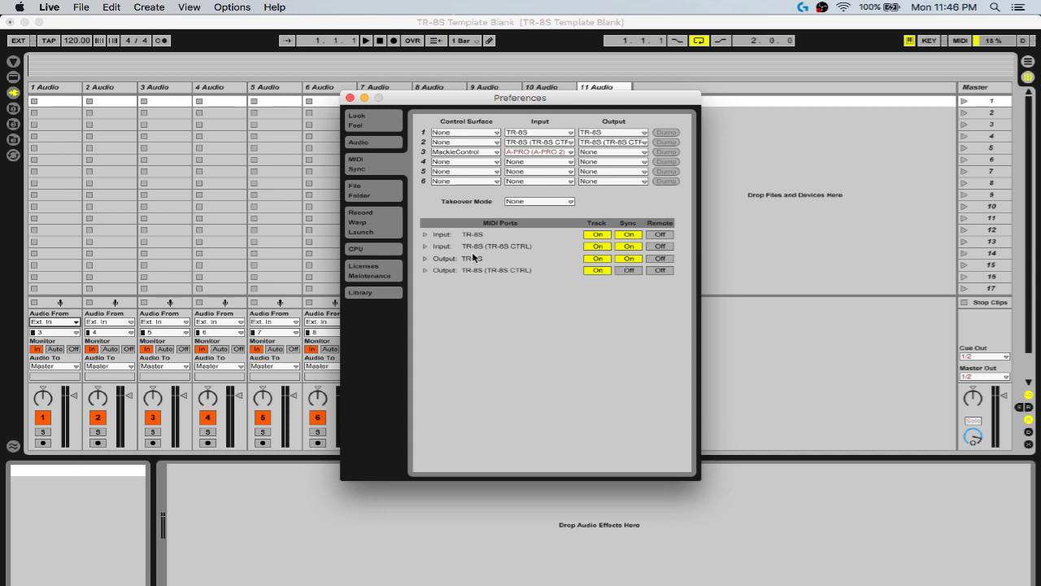
{"action": "left_click", "coordinate": [424, 258]}
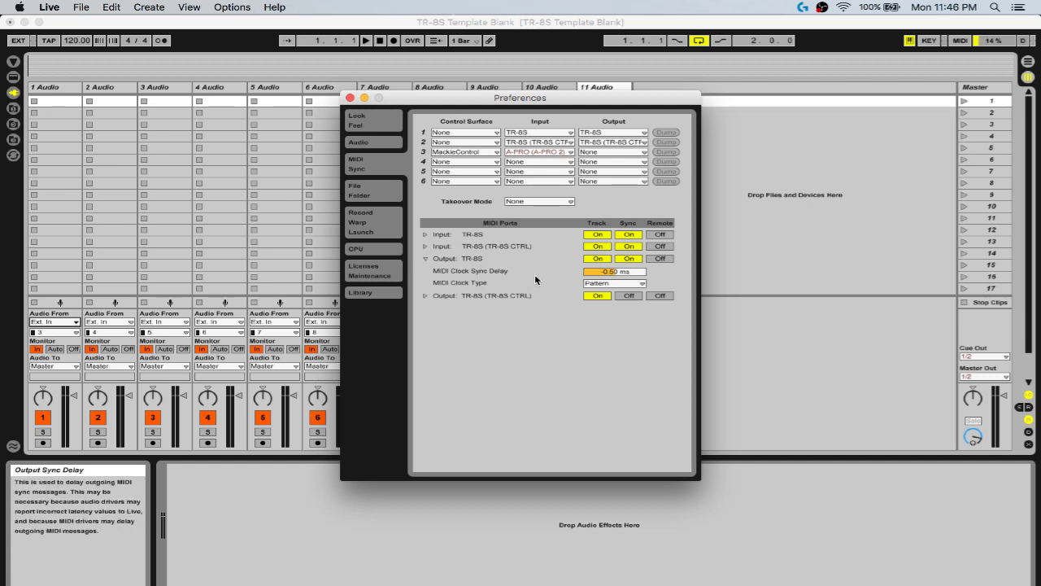
{"action": "left_click", "coordinate": [622, 284]}
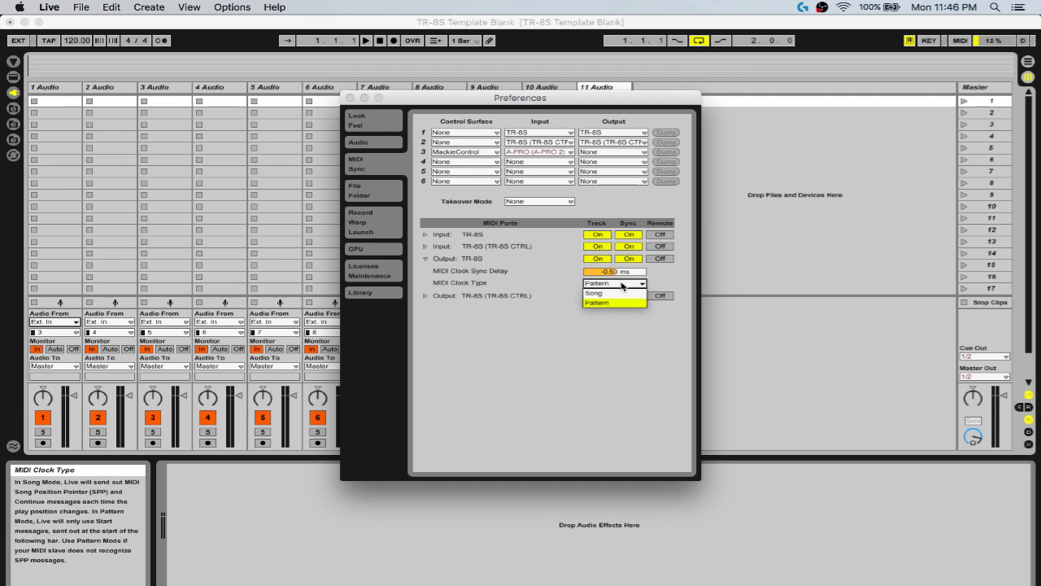
{"action": "left_click", "coordinate": [618, 286]}
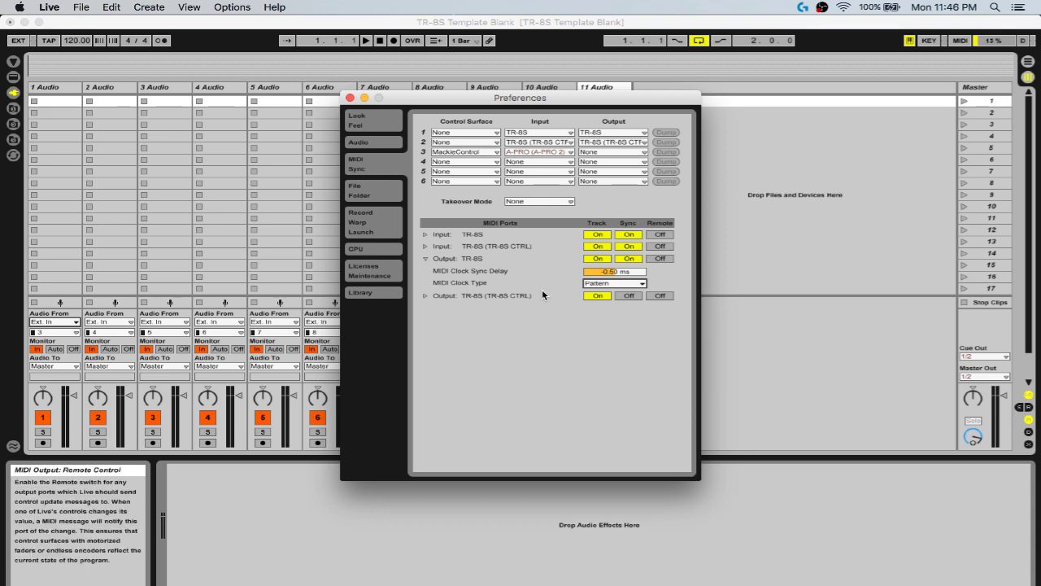
{"action": "left_click", "coordinate": [350, 98]}
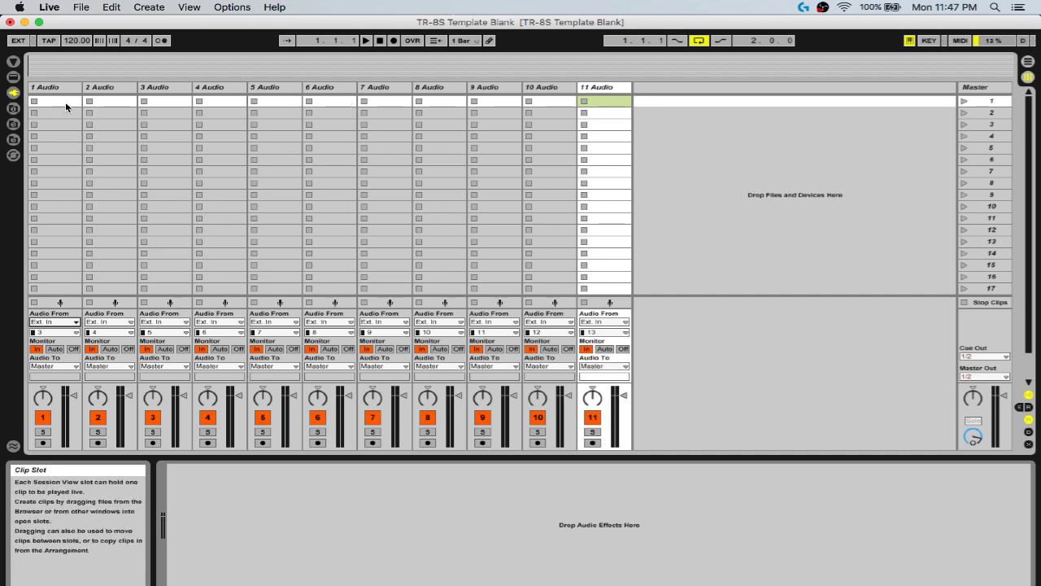
Set both the Master Out and the Cue Out of the Master track to 3/4.
{"action": "key", "text": "Tab"}
{"action": "key", "text": "Tab"}
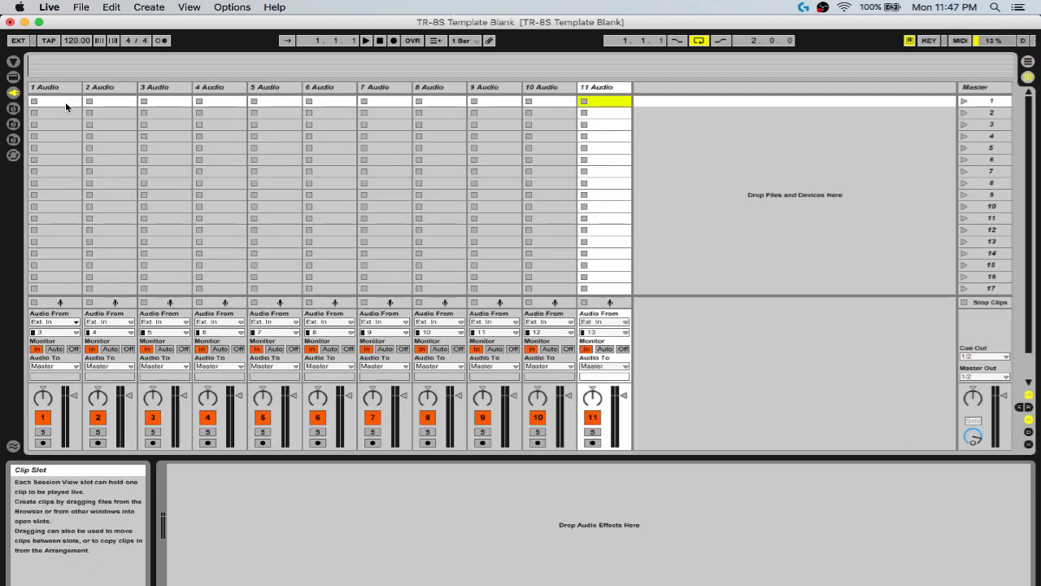
{"action": "left_click", "coordinate": [983, 377]}
{"action": "left_click", "coordinate": [981, 389]}
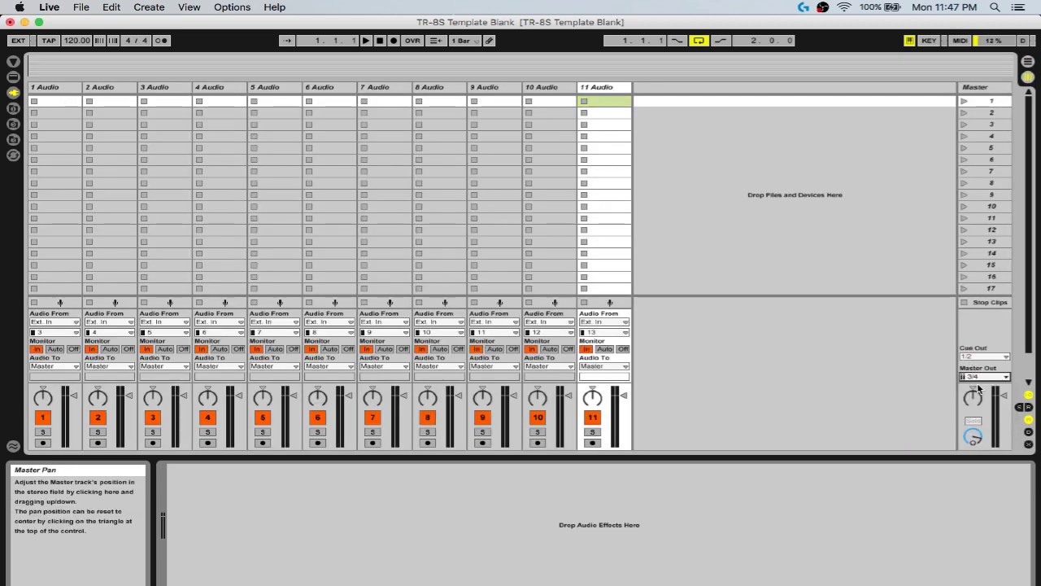
{"action": "left_click", "coordinate": [980, 357]}
{"action": "left_click", "coordinate": [979, 366]}
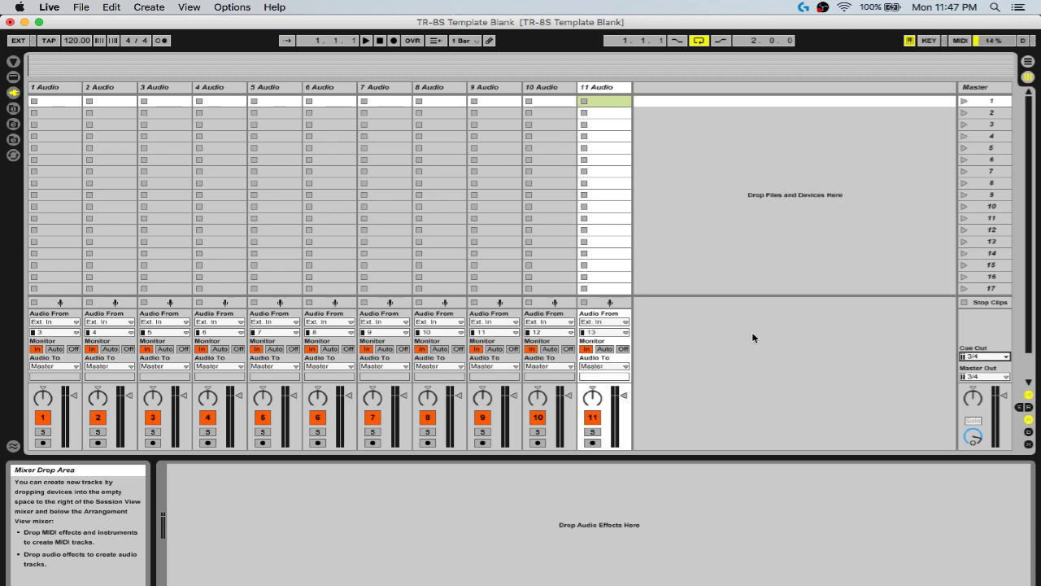
Enable output pair 1/2 as mono and stereo alongside 3/4 in the audio preferences' Output Config.
{"action": "left_click", "coordinate": [986, 380]}
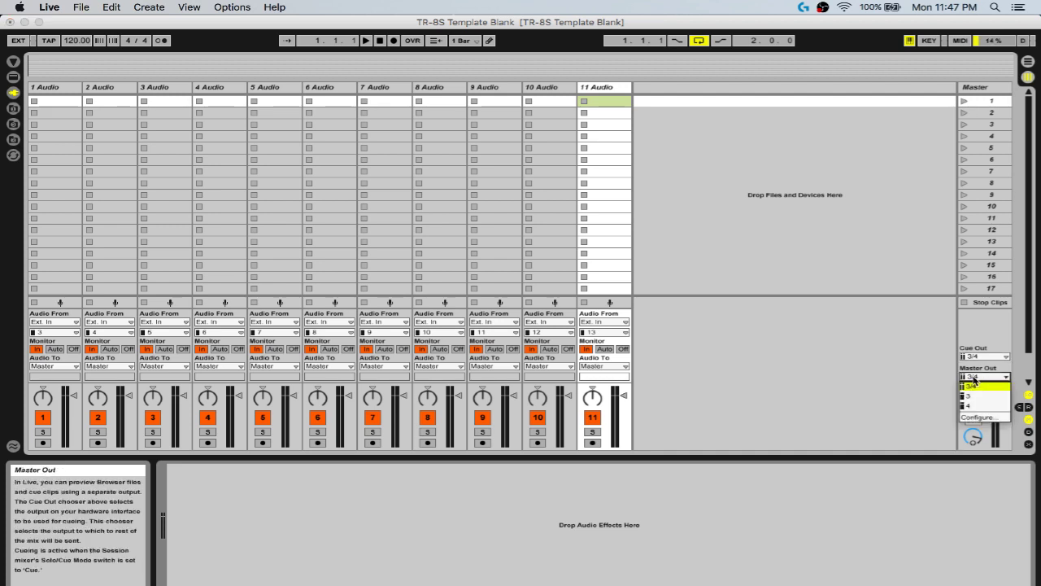
{"action": "left_click", "coordinate": [976, 380]}
{"action": "key", "text": "super+comma"}
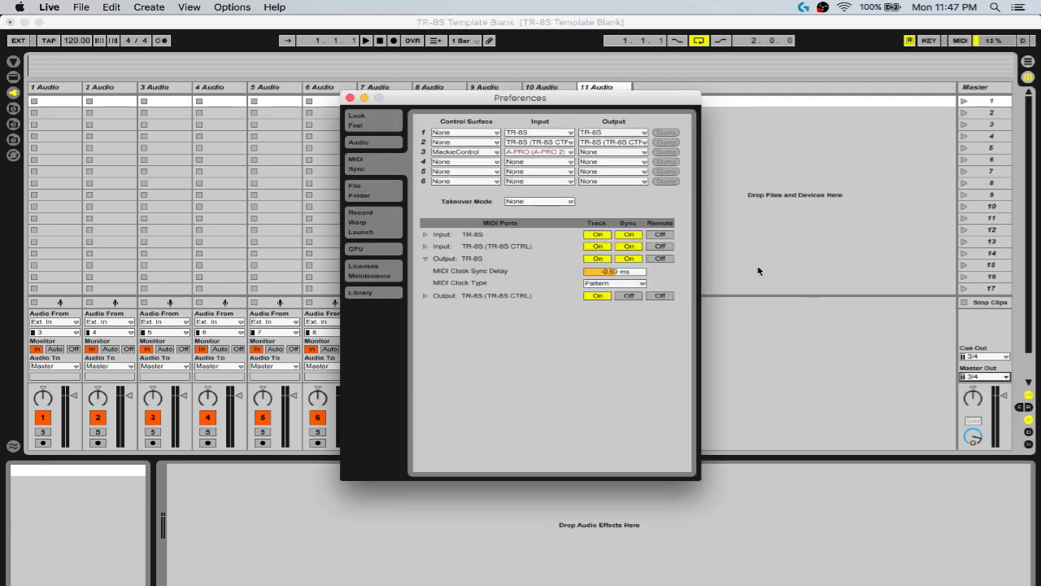
{"action": "left_click", "coordinate": [391, 147]}
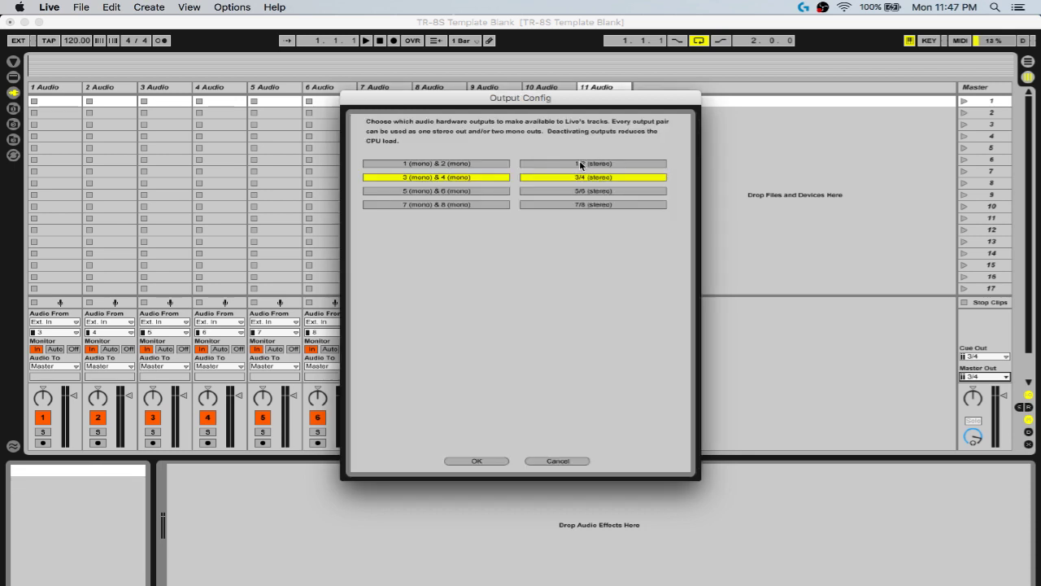
{"action": "left_click", "coordinate": [581, 163]}
{"action": "left_click", "coordinate": [483, 164]}
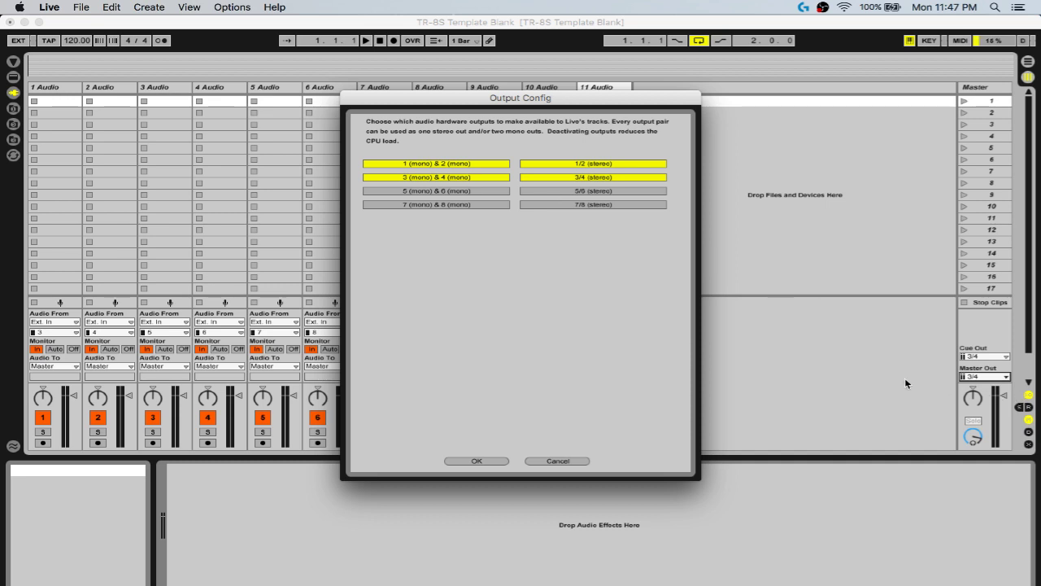
{"action": "left_click", "coordinate": [477, 460]}
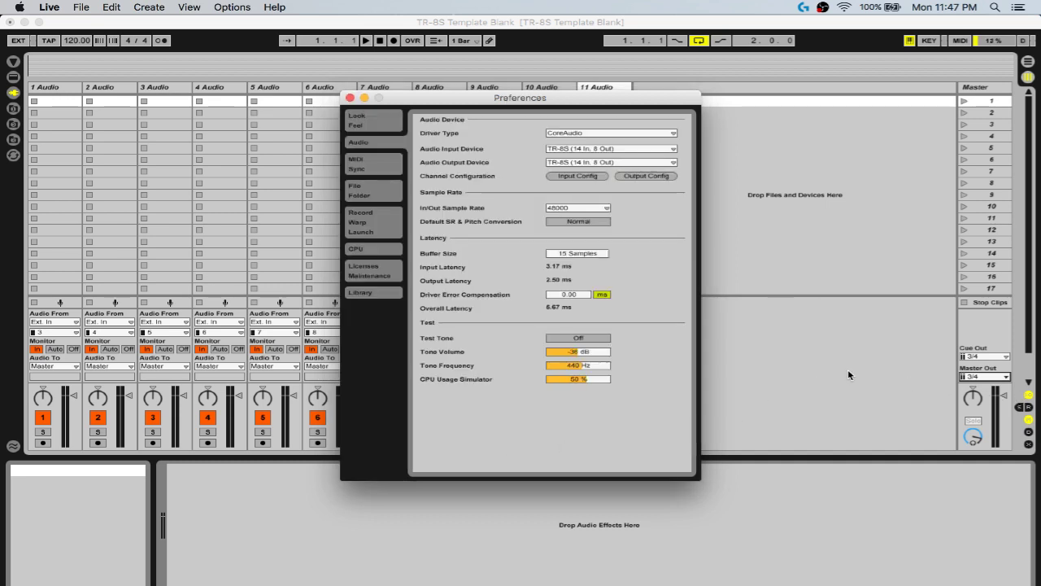
Set the Master Out to output pair 1/2.
{"action": "left_click", "coordinate": [986, 376]}
{"action": "left_click", "coordinate": [986, 377]}
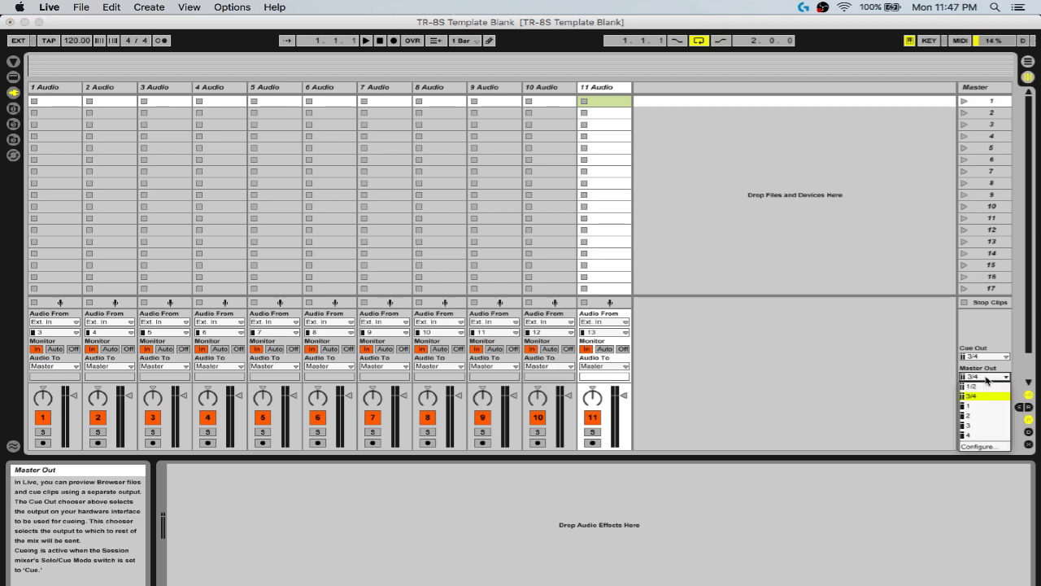
{"action": "left_click", "coordinate": [976, 383]}
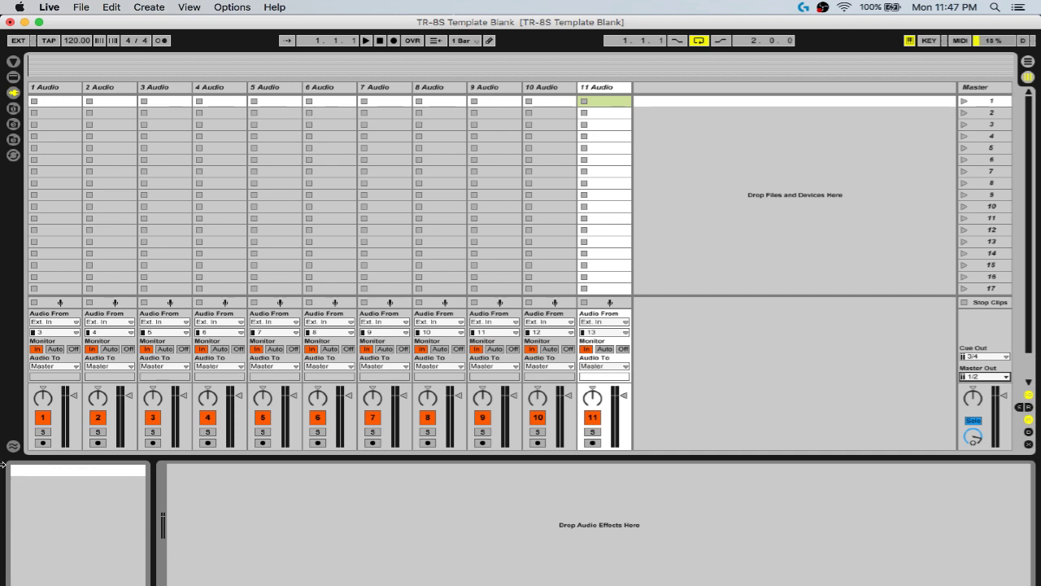
Arm the 1 Audio track for recording and start playback from the beginning.
{"action": "left_click", "coordinate": [43, 443]}
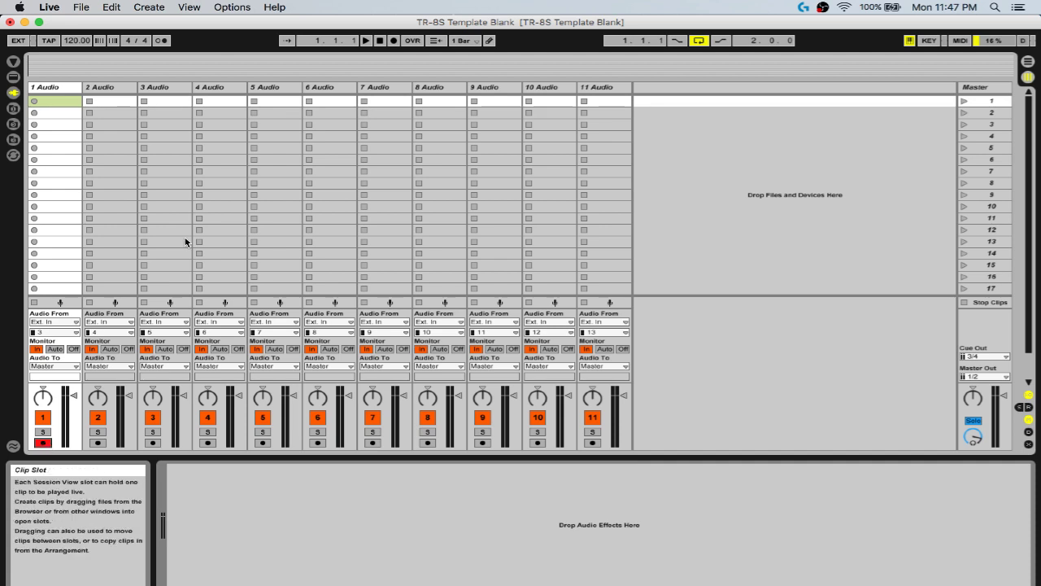
{"action": "left_click", "coordinate": [366, 41]}
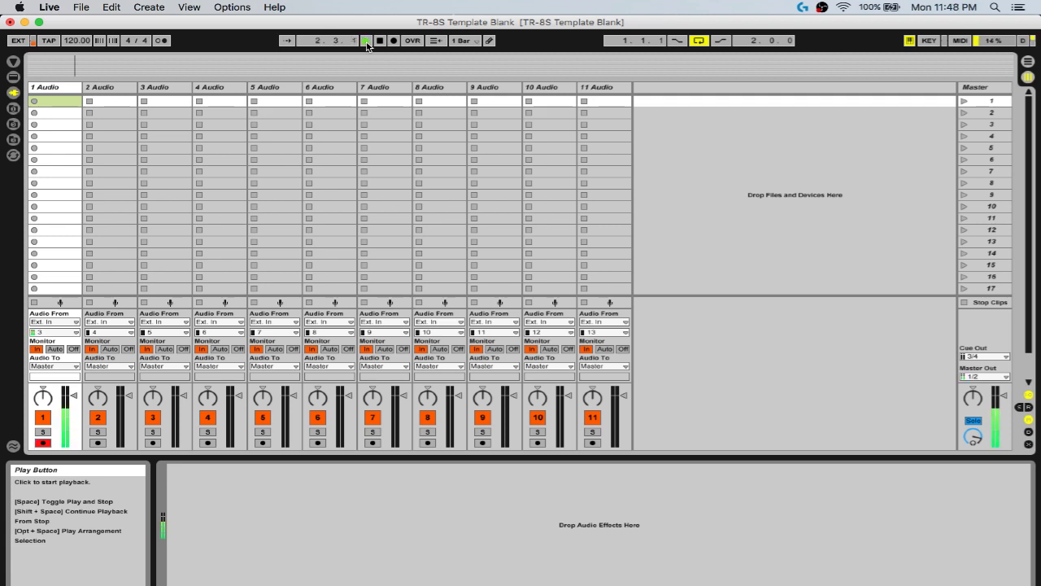
{"action": "left_click", "coordinate": [366, 41]}
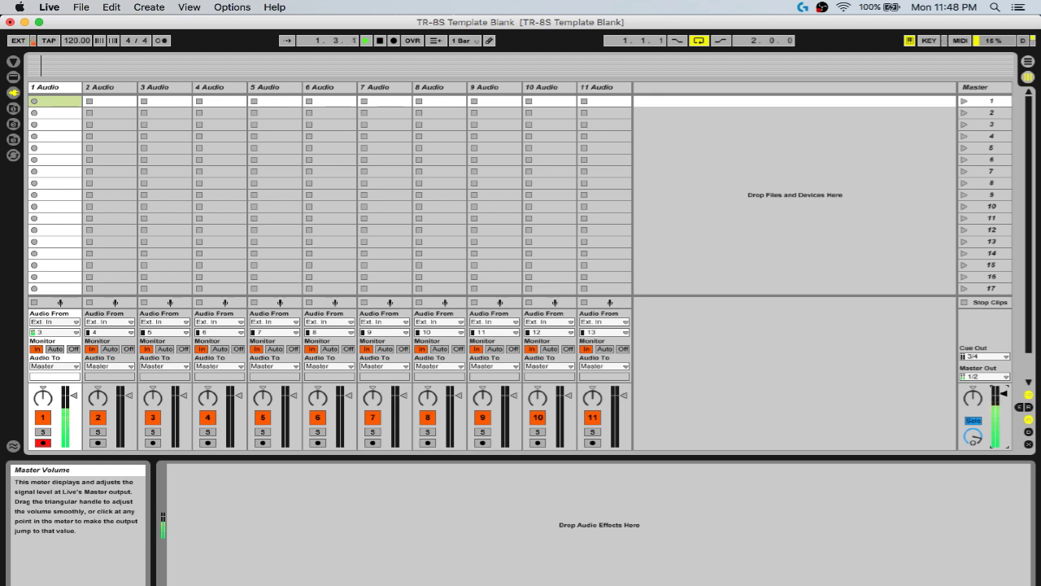
Route the Master Out to 3/4 and stop playback, returning the song position to 1.1.1.
{"action": "left_click", "coordinate": [997, 377]}
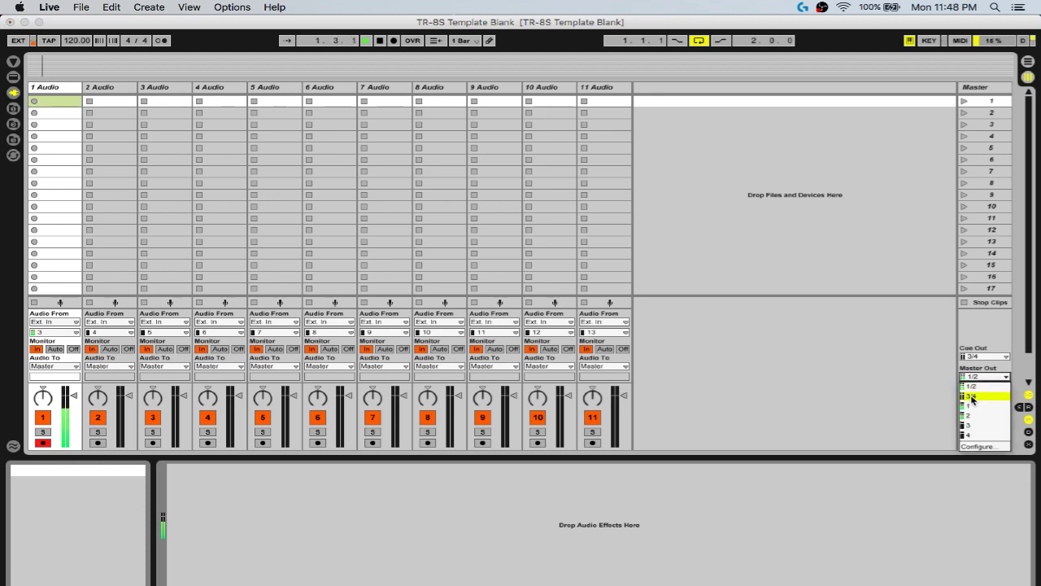
{"action": "left_click", "coordinate": [972, 397]}
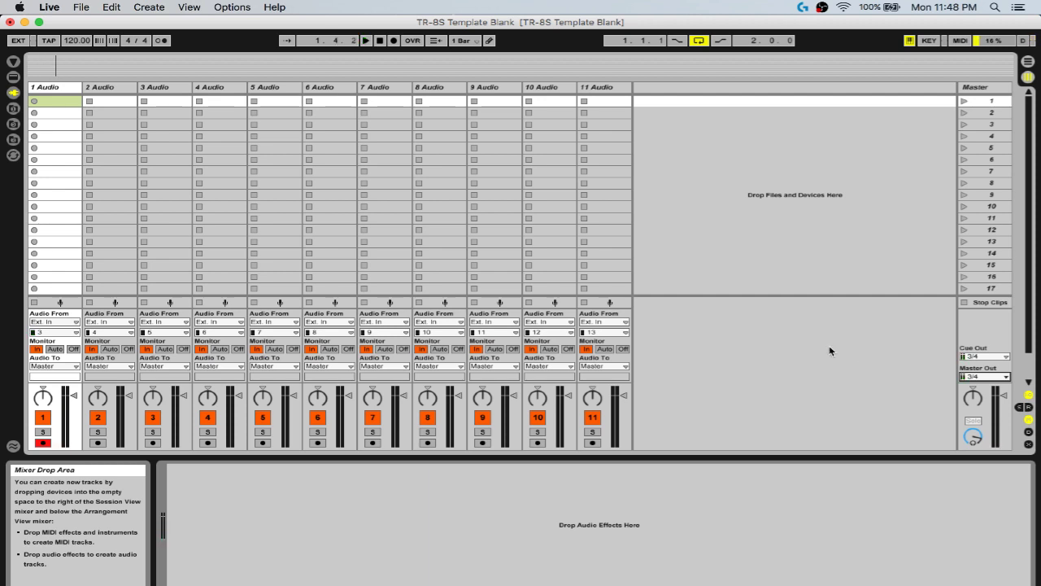
{"action": "left_click", "coordinate": [380, 41]}
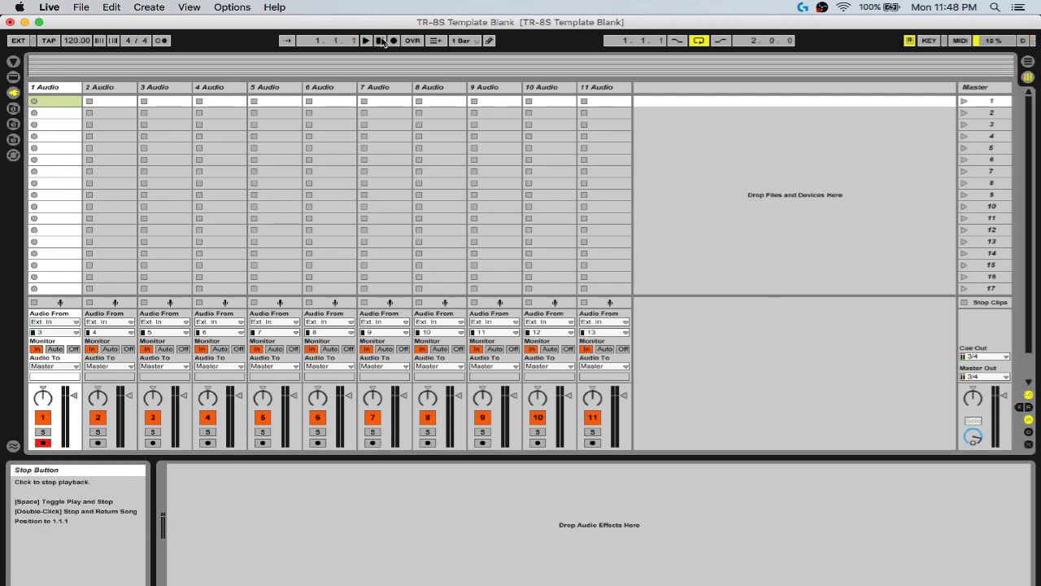
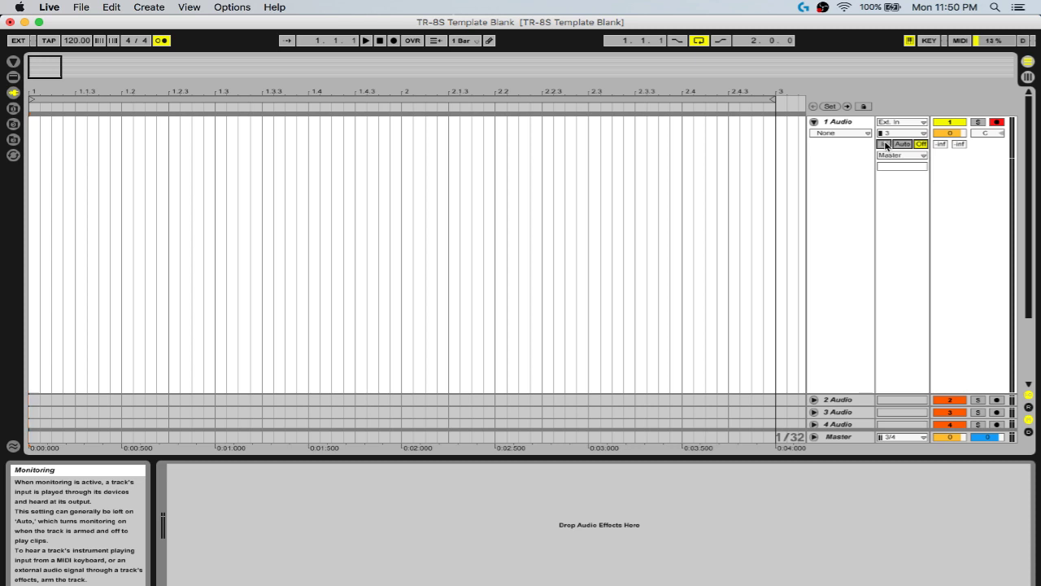
Set 1 Audio's monitoring to In and record nearly two bars of the TR-8S input from 1.1.1.
{"action": "left_click", "coordinate": [884, 144]}
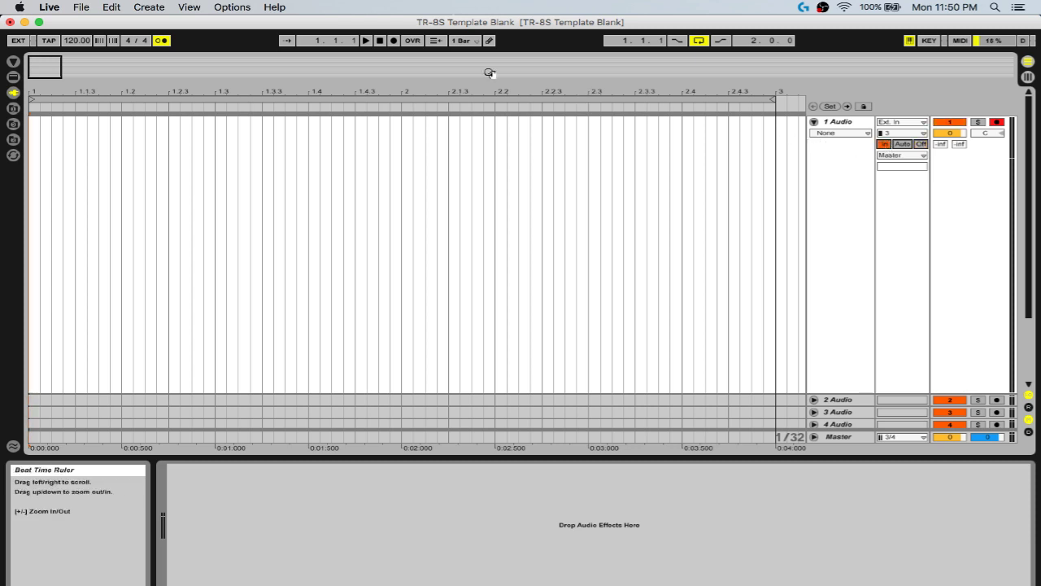
{"action": "left_click", "coordinate": [394, 41]}
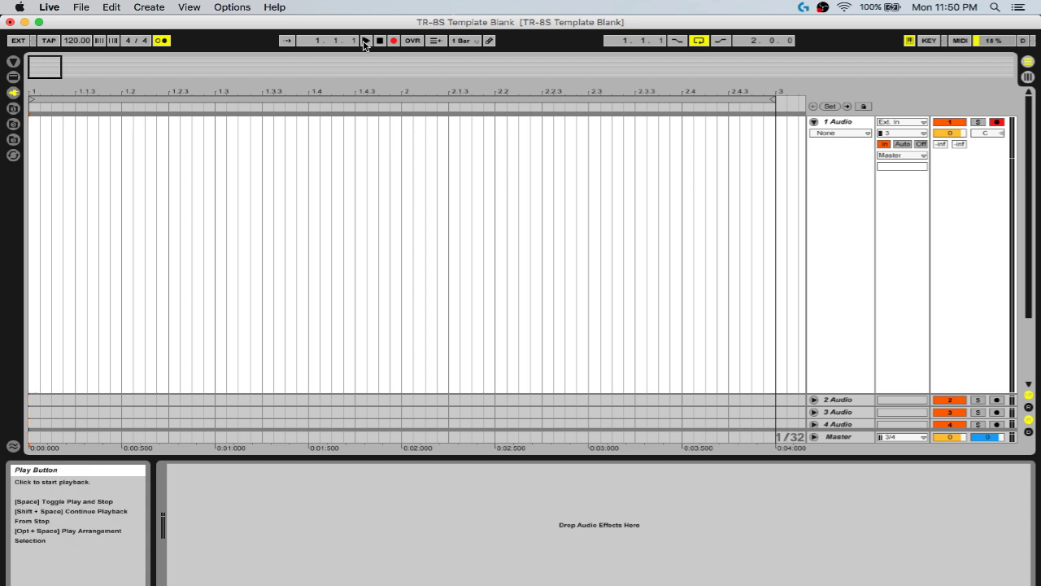
{"action": "left_click", "coordinate": [364, 41]}
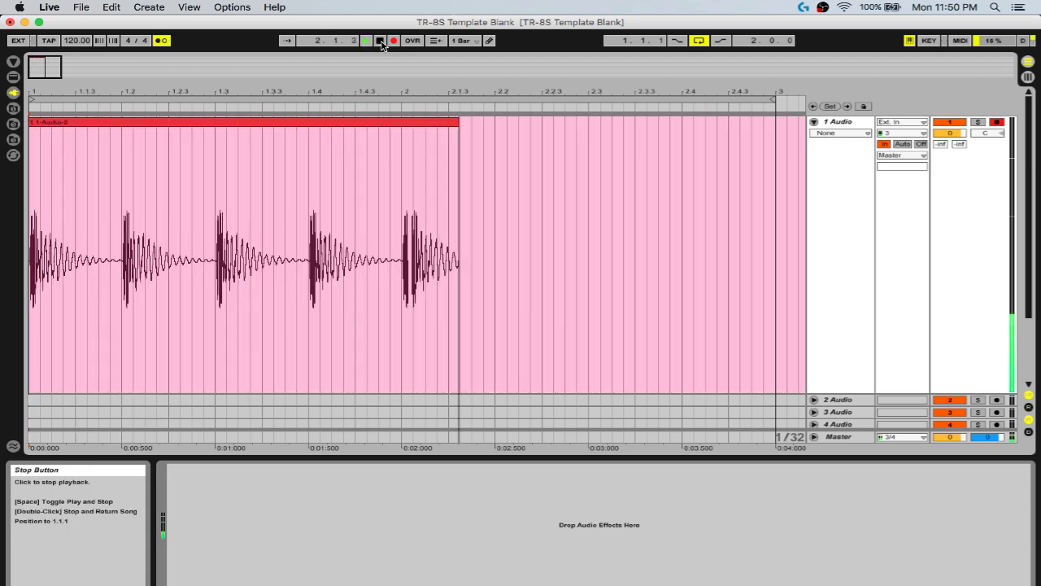
{"action": "left_click", "coordinate": [379, 42]}
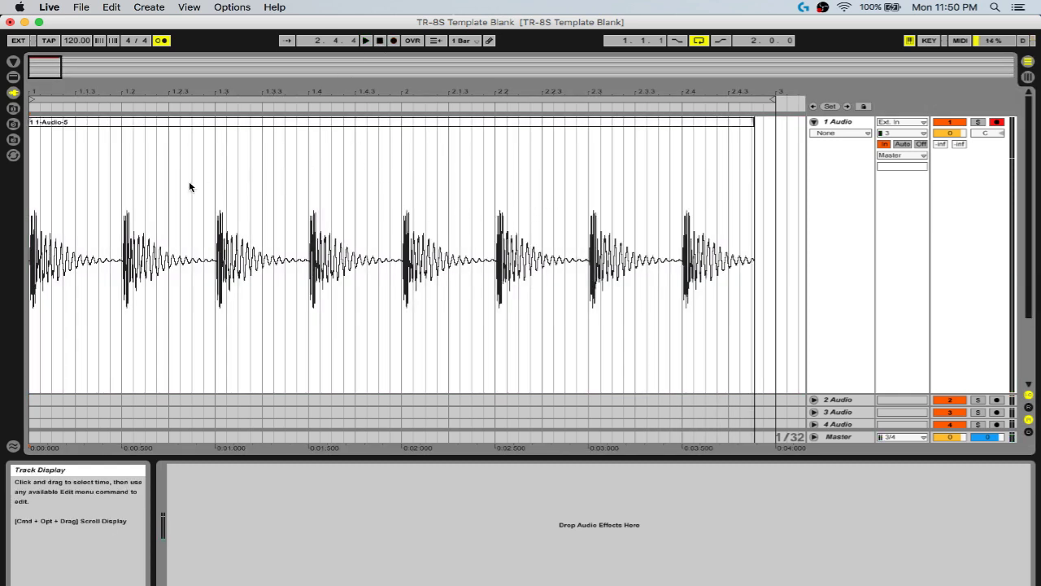
Examine how the recorded hit at beat 1.2 lines up with the grid.
{"action": "left_click_drag", "start_coordinate": [127, 95], "coordinate": [112, 135]}
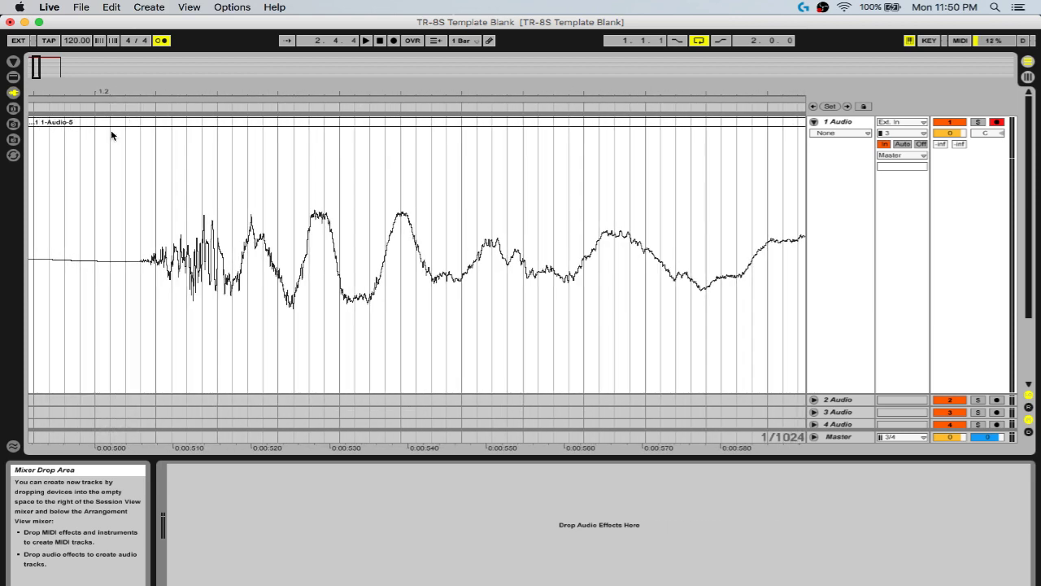
{"action": "left_click", "coordinate": [94, 177]}
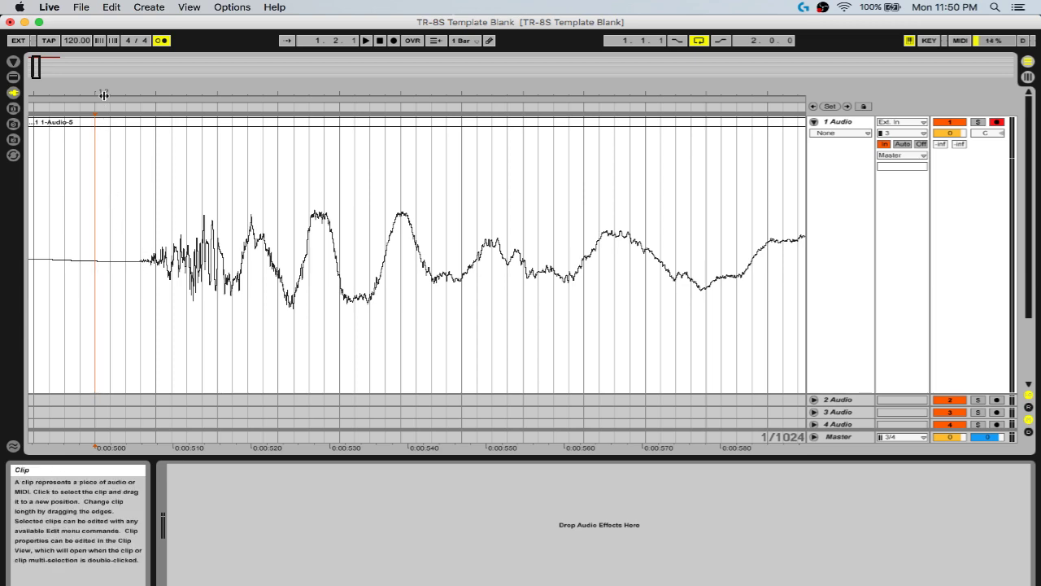
{"action": "left_click_drag", "start_coordinate": [100, 86], "coordinate": [100, 52]}
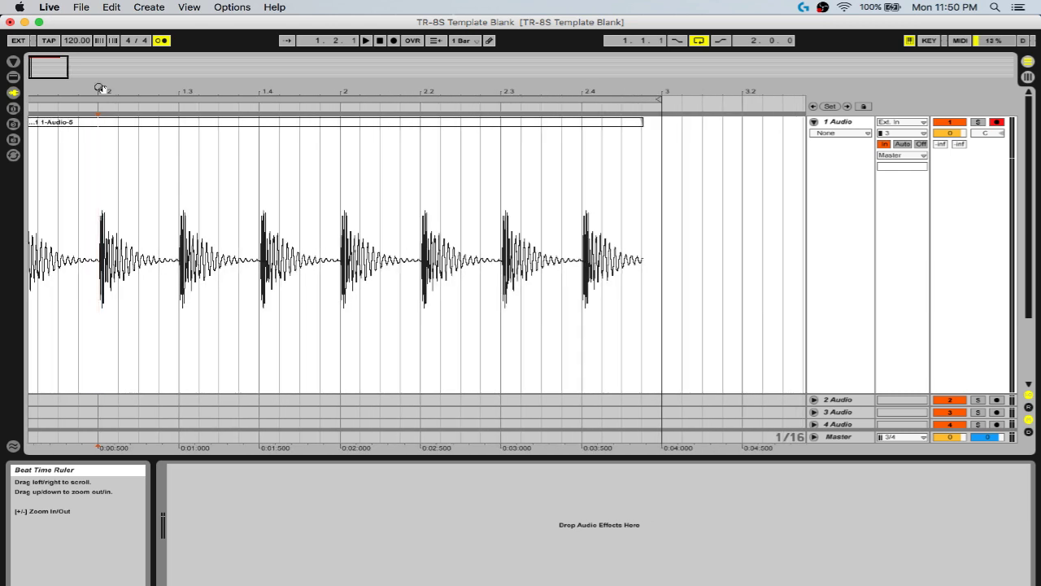
Delete the recorded clip from 1 Audio and set the track's monitoring to Off.
{"action": "left_click", "coordinate": [165, 122]}
{"action": "key", "text": "Delete"}
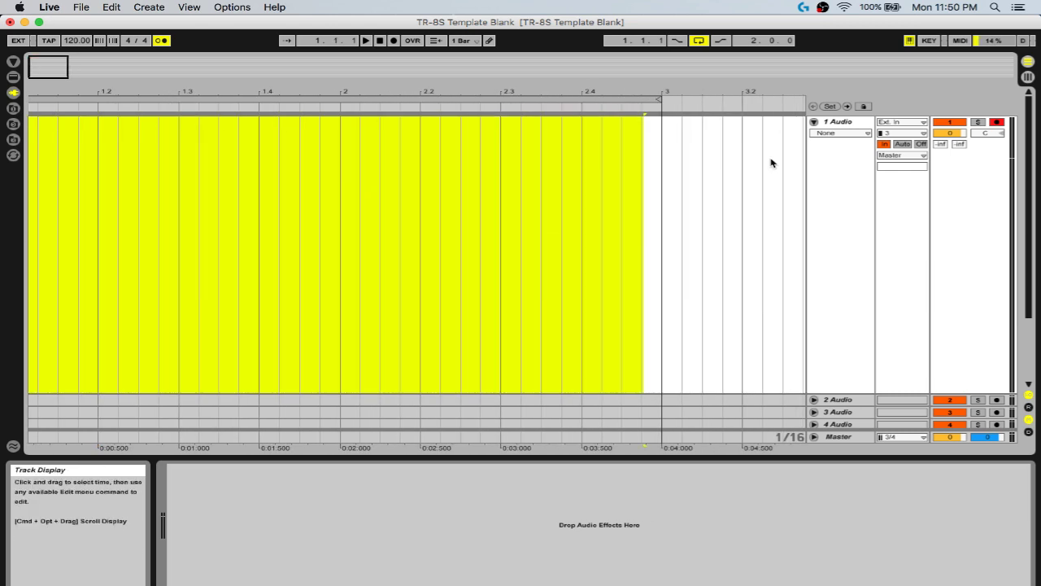
{"action": "left_click", "coordinate": [921, 144]}
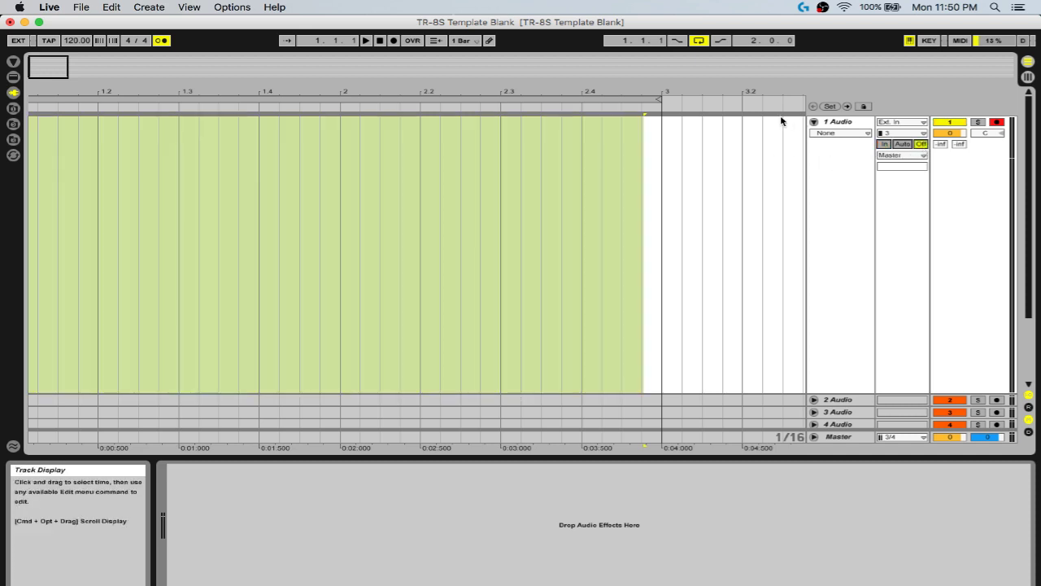
Record a new take of nearly two bars on 1 Audio from 1.1.1 with monitoring off.
{"action": "left_click", "coordinate": [378, 41]}
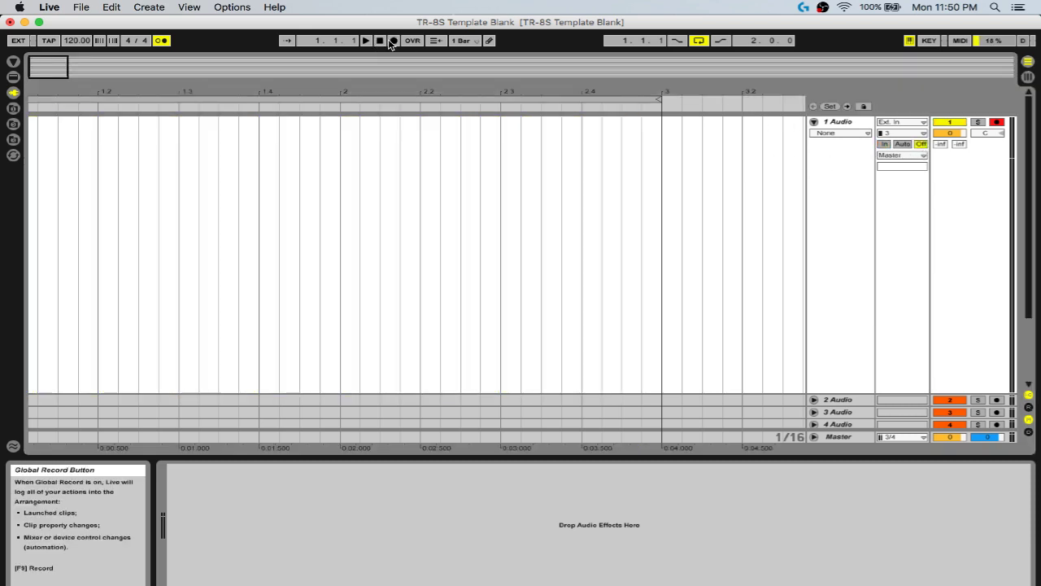
{"action": "left_click", "coordinate": [393, 41]}
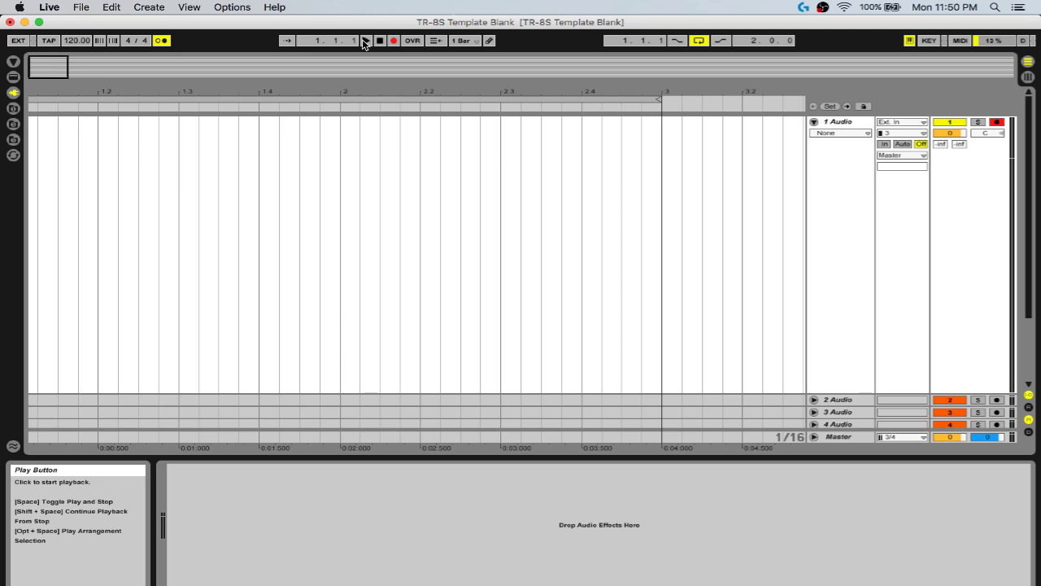
{"action": "left_click", "coordinate": [366, 40]}
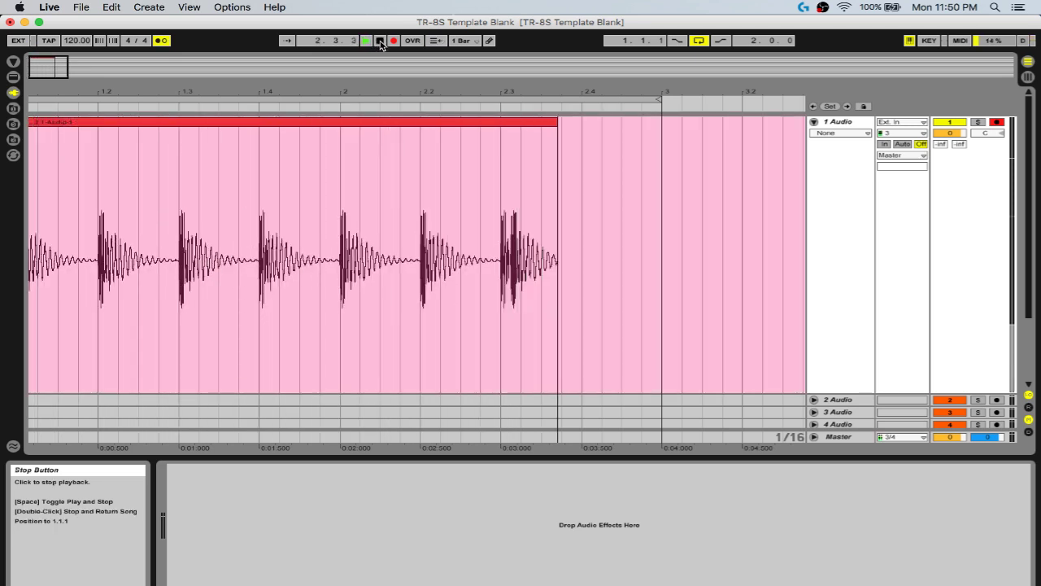
{"action": "left_click", "coordinate": [380, 41]}
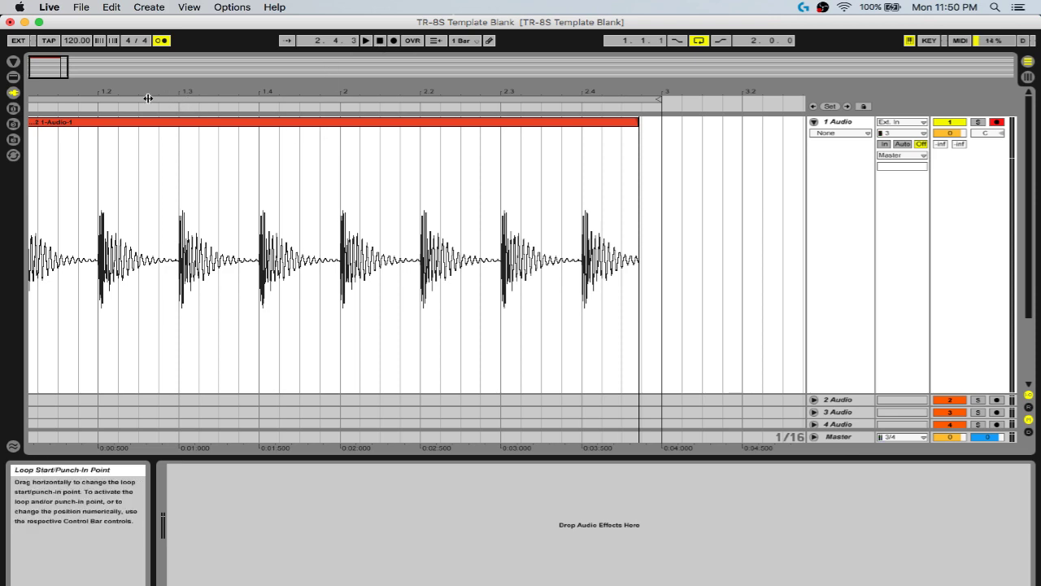
Examine the new take's hits at beat 1.2 and at the start of bar 1 against the grid.
{"action": "left_click_drag", "start_coordinate": [97, 91], "coordinate": [97, 183]}
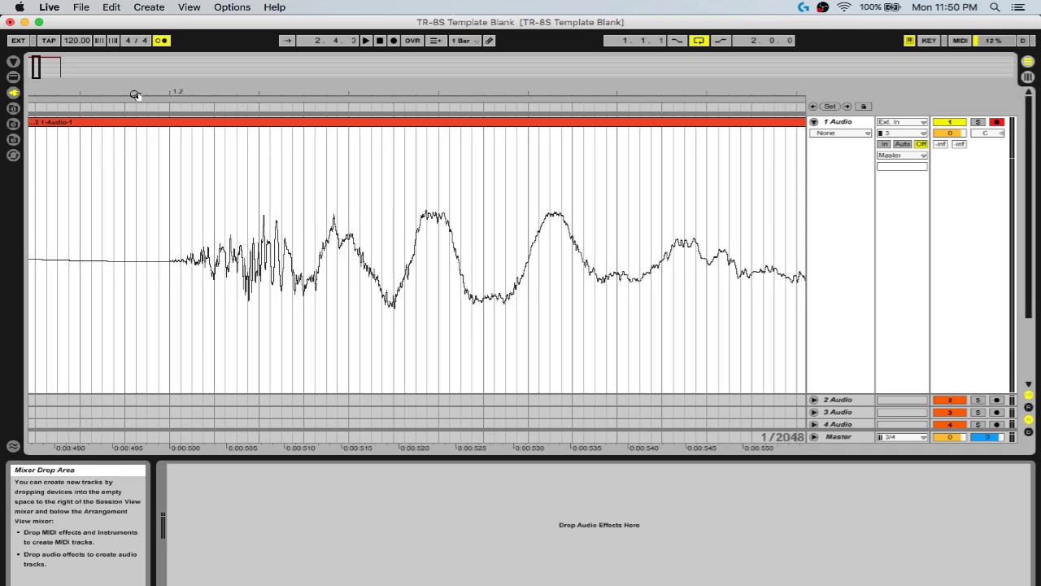
{"action": "left_click", "coordinate": [168, 138]}
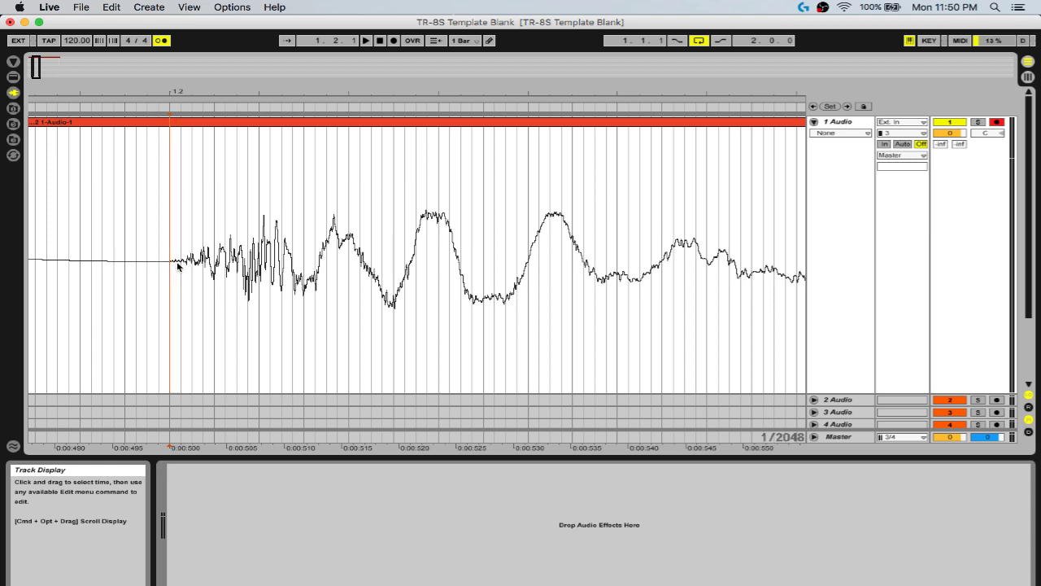
{"action": "left_click_drag", "start_coordinate": [174, 88], "coordinate": [174, 49]}
{"action": "left_click_drag", "start_coordinate": [97, 89], "coordinate": [98, 101]}
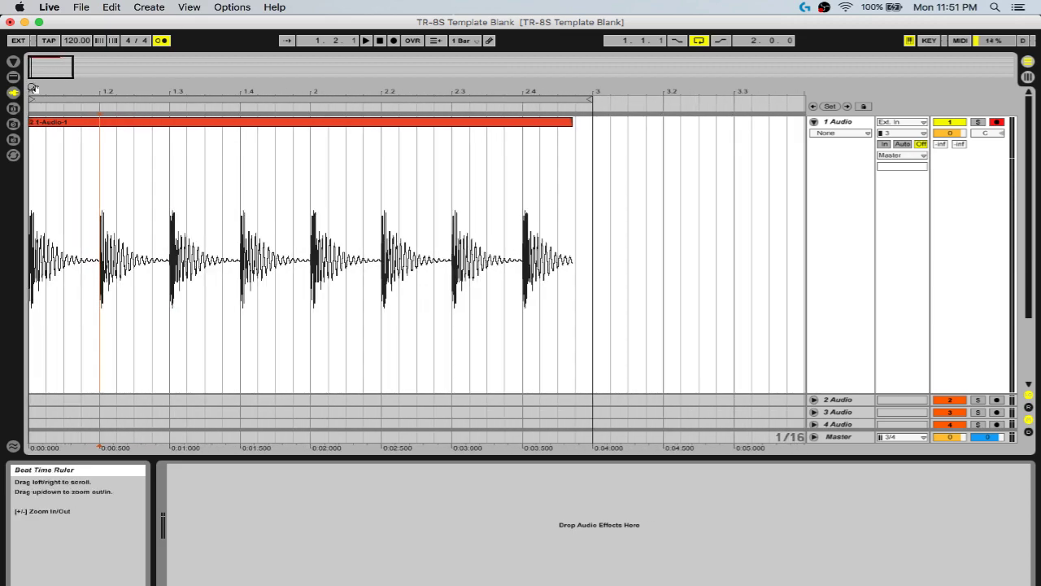
{"action": "left_click_drag", "start_coordinate": [33, 88], "coordinate": [34, 191]}
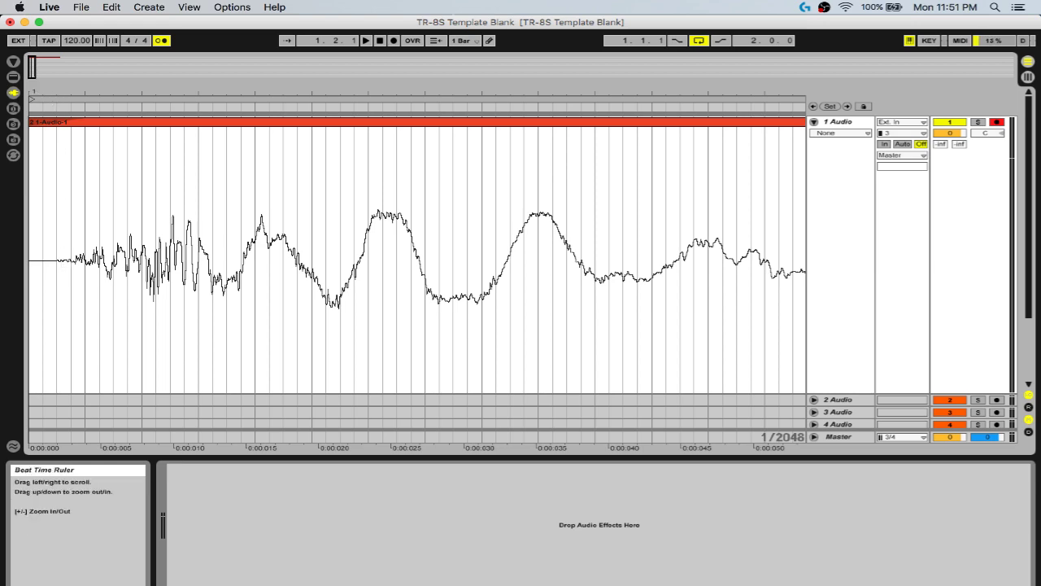
{"action": "left_click_drag", "start_coordinate": [37, 91], "coordinate": [38, 38]}
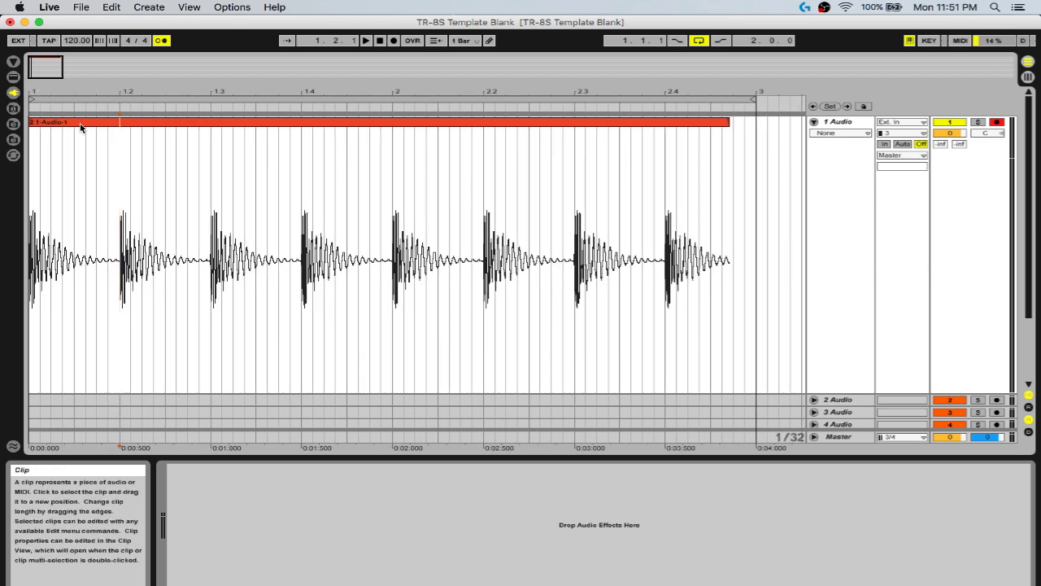
Delete the second recorded take from 1 Audio and switch to the Session View.
{"action": "left_click", "coordinate": [81, 127]}
{"action": "key", "text": "Delete"}
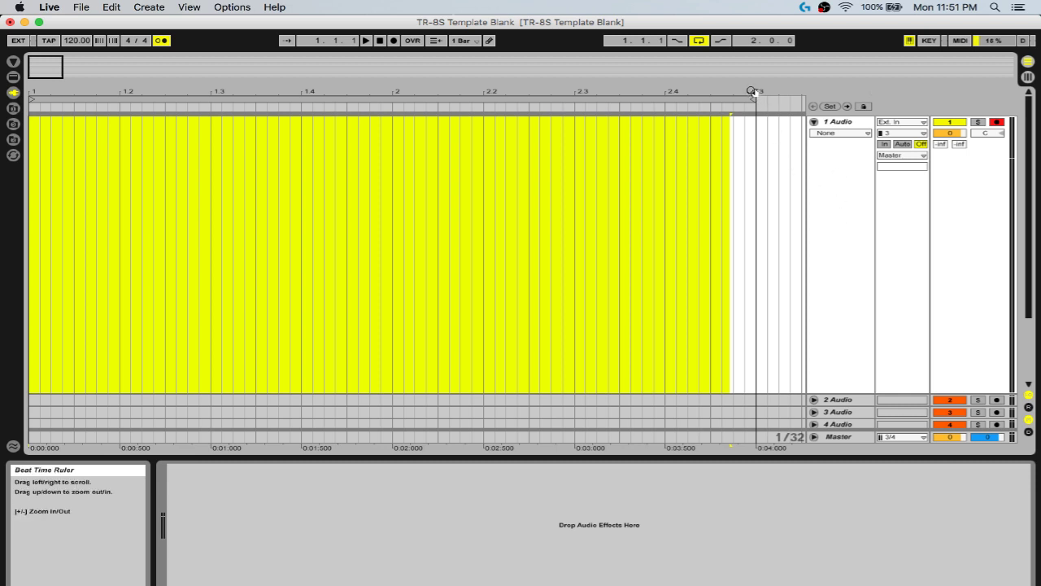
{"action": "key", "text": "Tab"}
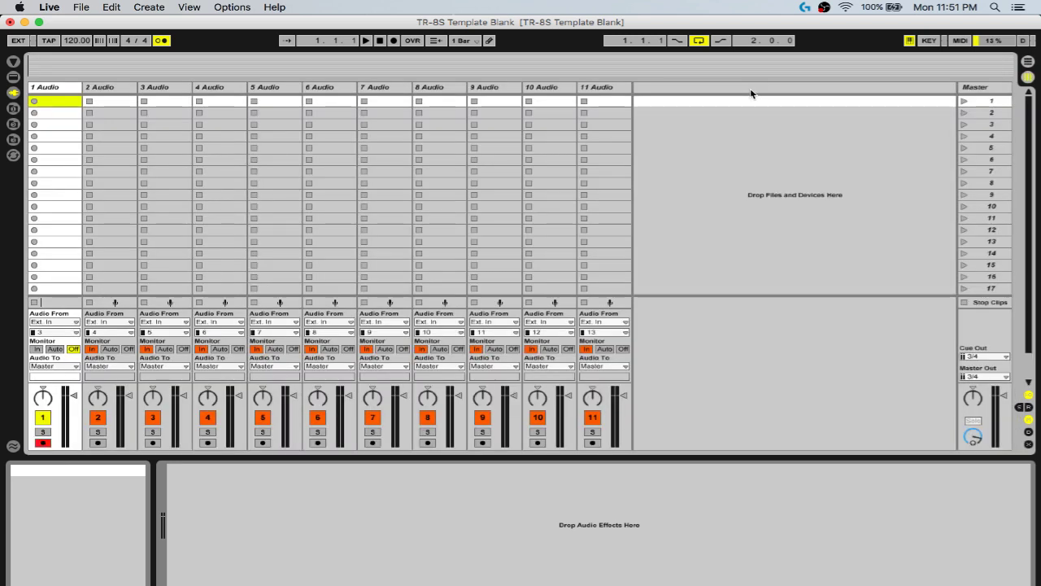